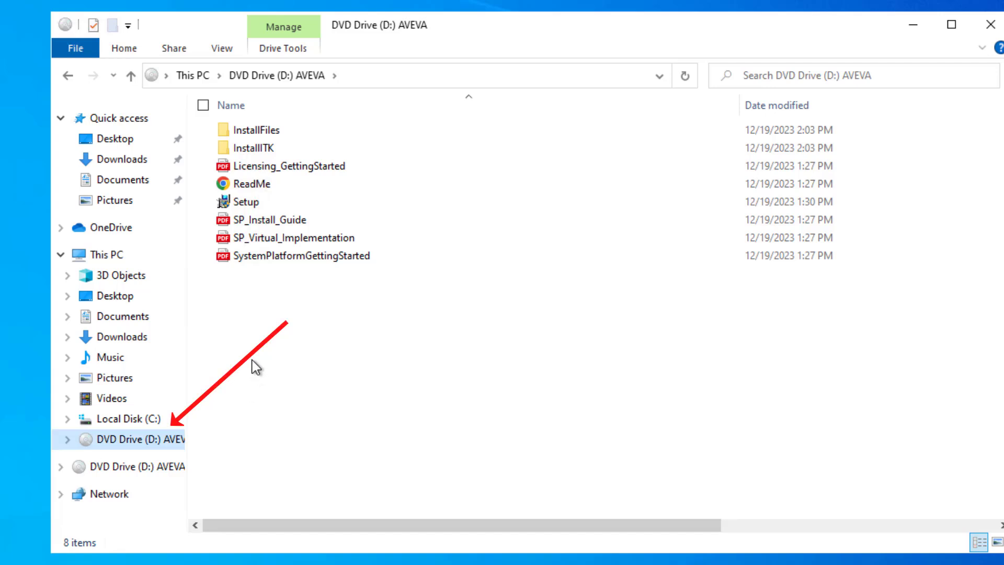
Run the DVD's Setup program as administrator
right_click(244, 206)
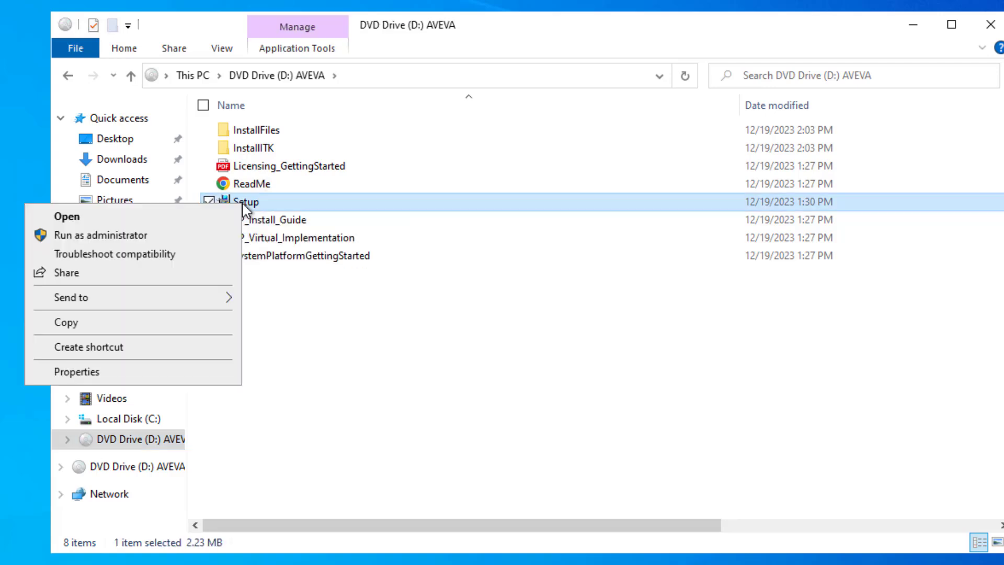
click(196, 234)
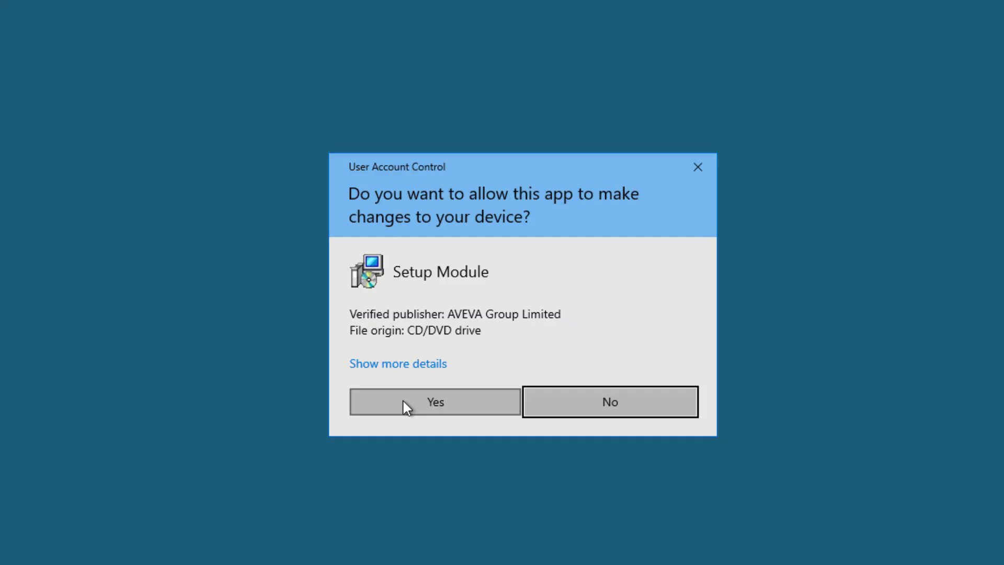
Allow the installer to make changes and confirm operating system compatibility
click(403, 400)
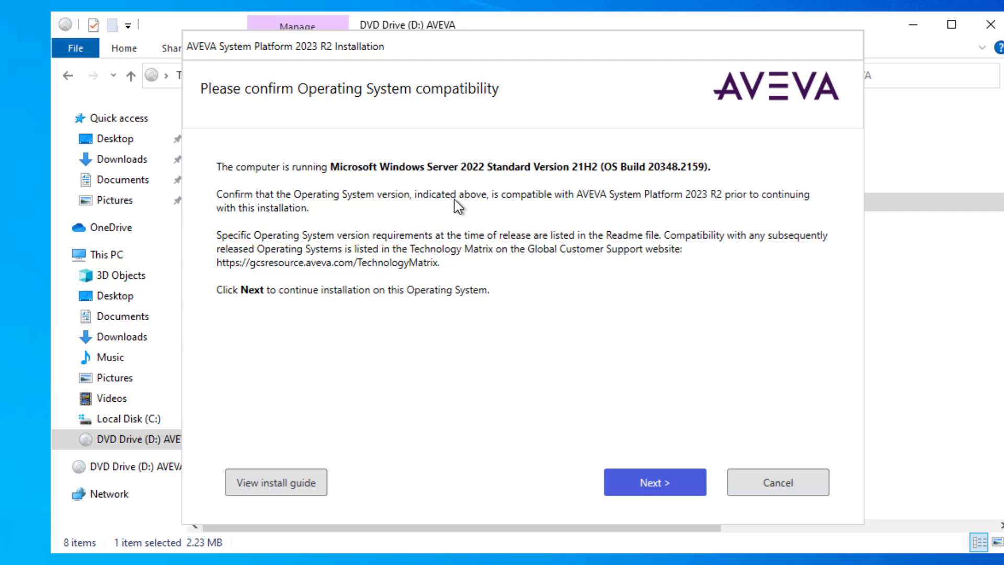
click(647, 474)
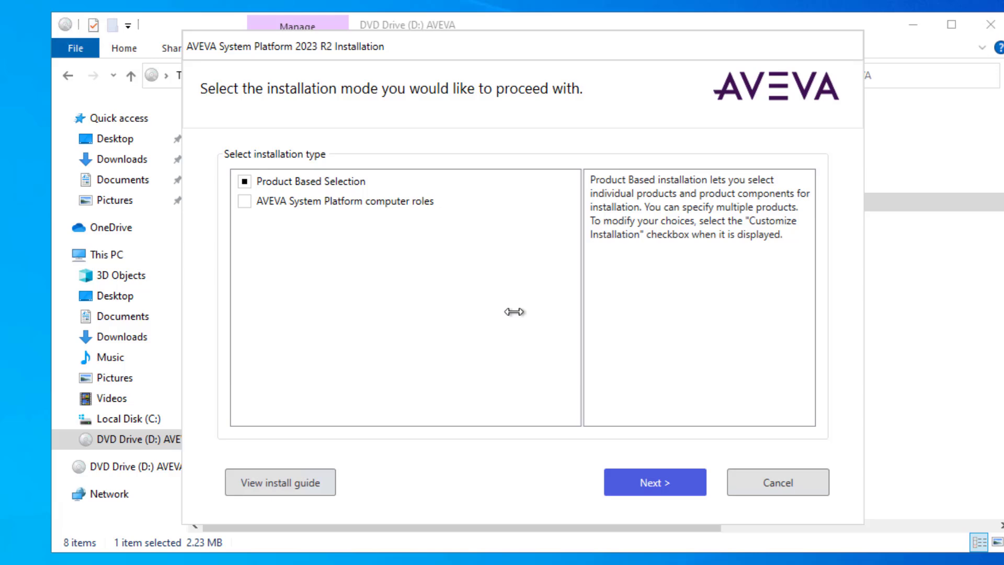
Select InTouch HMI, AVEVA Historian, Historian Client, Communication Drivers Pack and Enterprise Licensing Platform
click(648, 481)
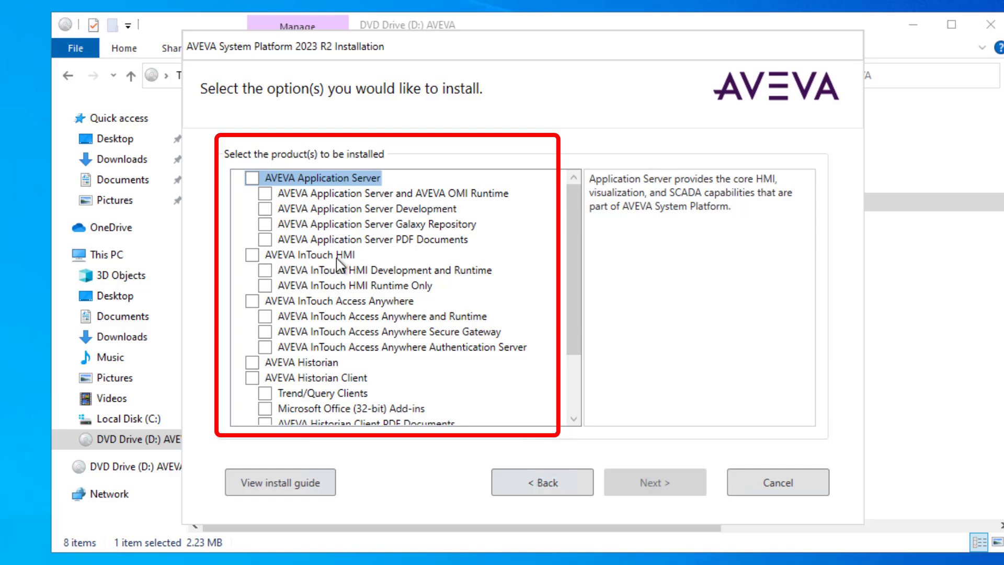
click(252, 255)
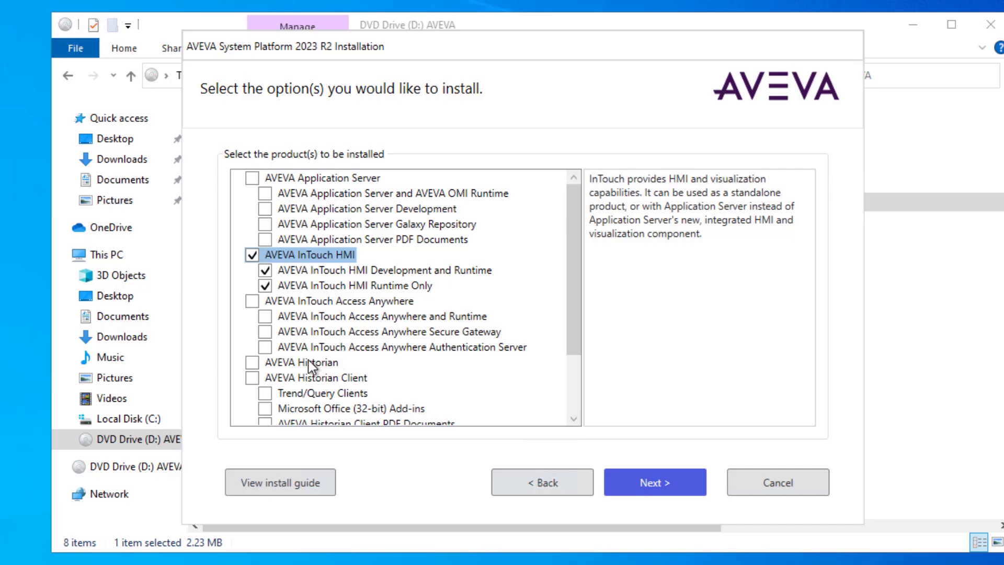
click(252, 363)
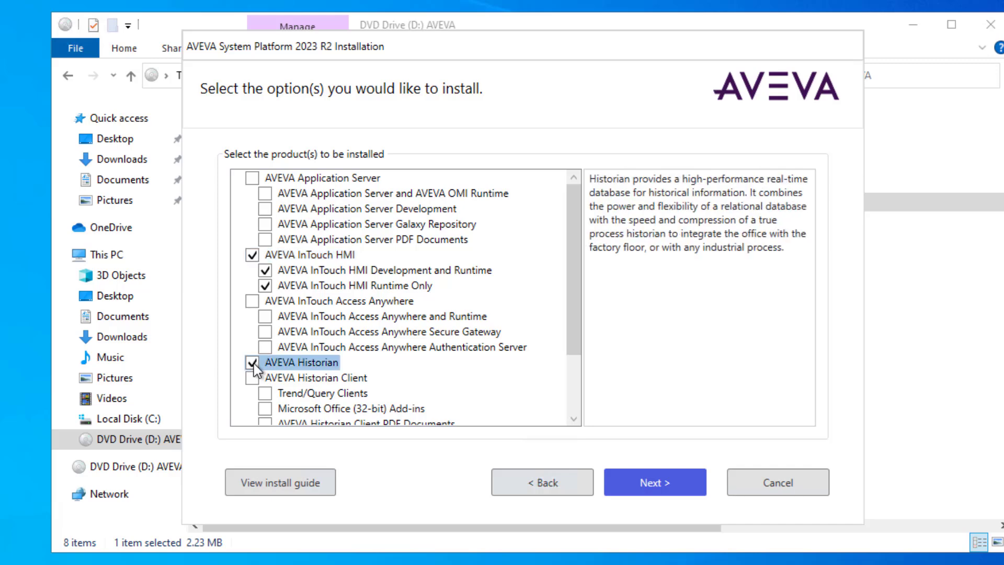
click(252, 378)
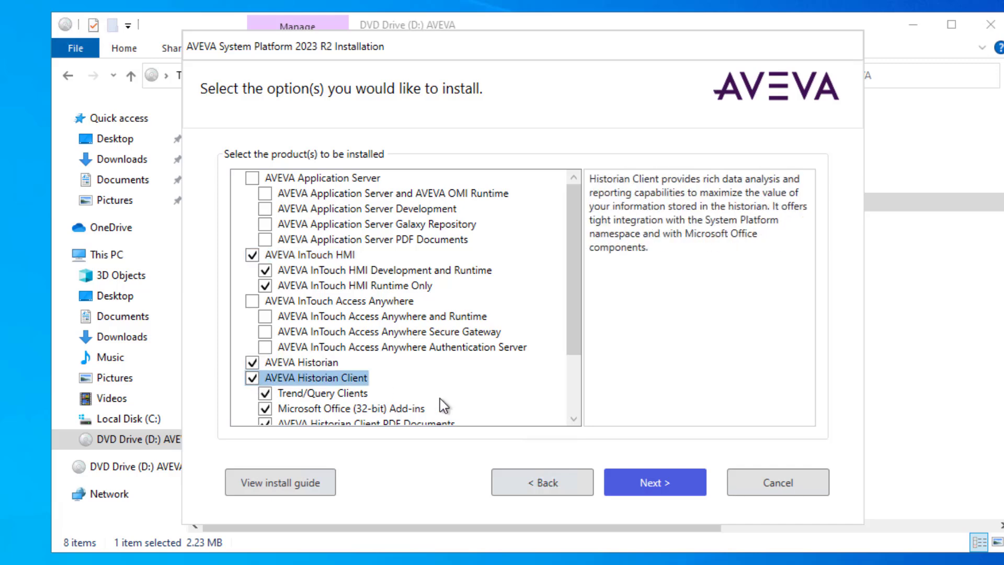
click(572, 406)
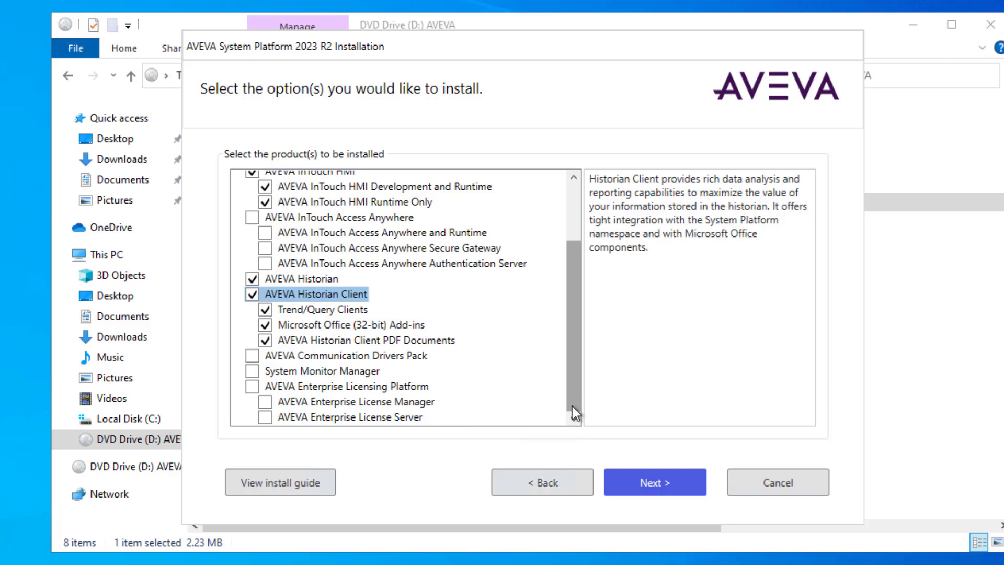
click(252, 356)
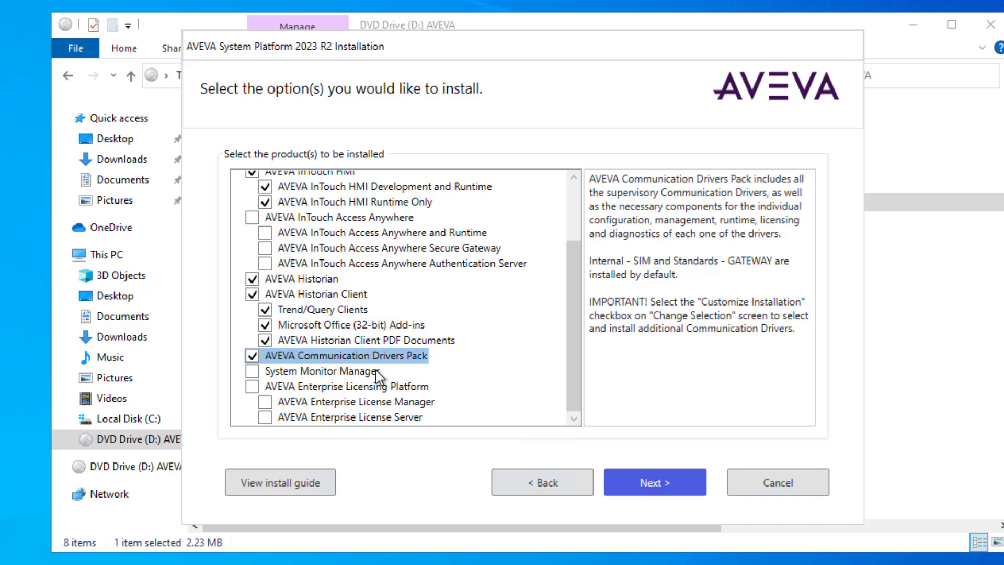
click(252, 386)
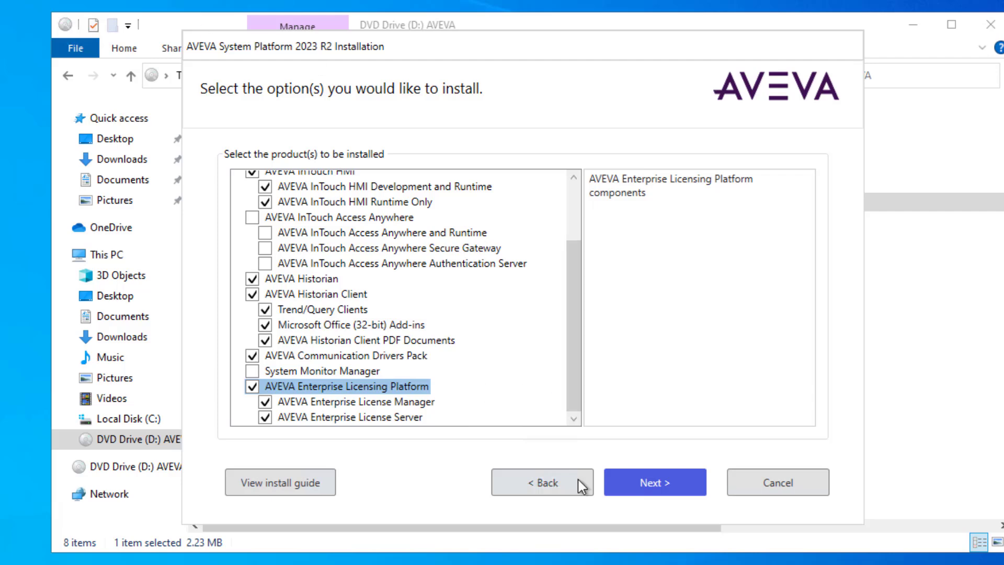
Acknowledge the impact of the removed redistributable libraries and continue to the products summary
click(644, 477)
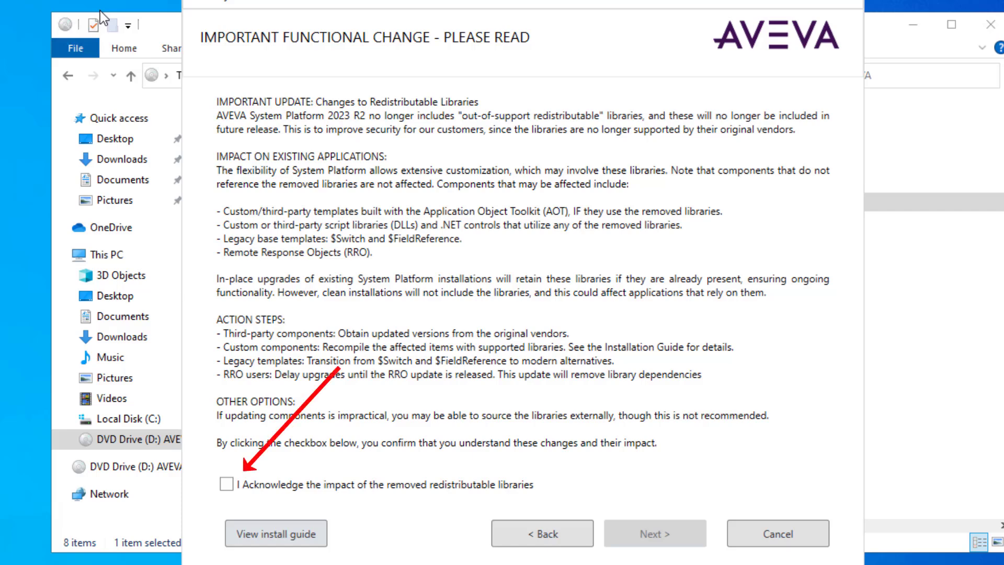
click(226, 485)
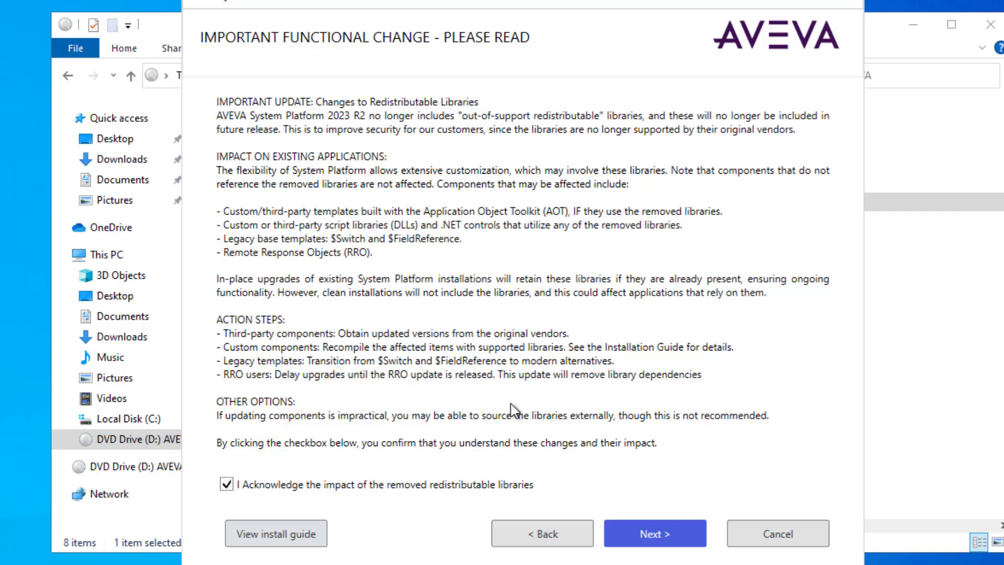
click(651, 532)
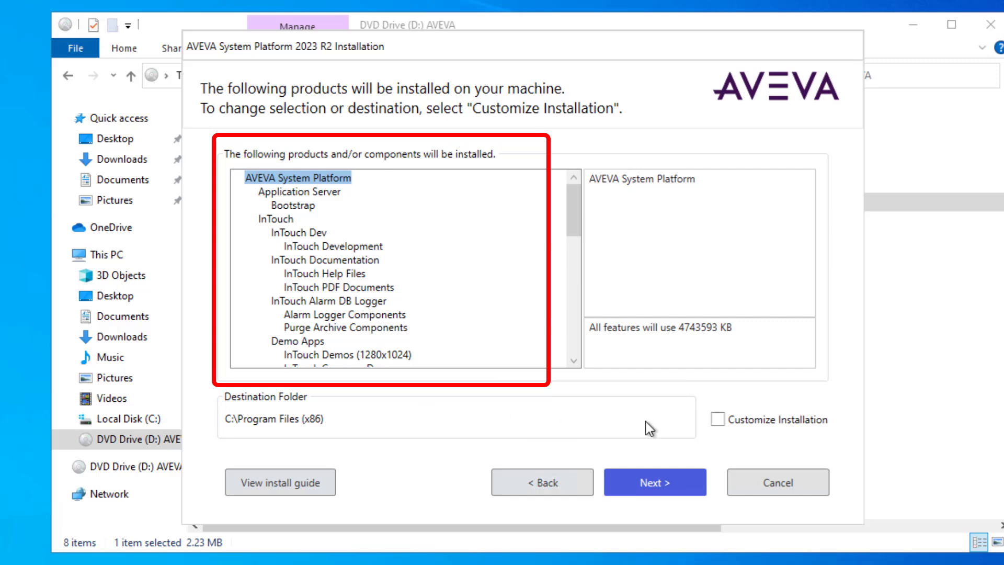
Choose Customize Installation and tick the Modicon - MBTCP driver in the feature tree
click(717, 419)
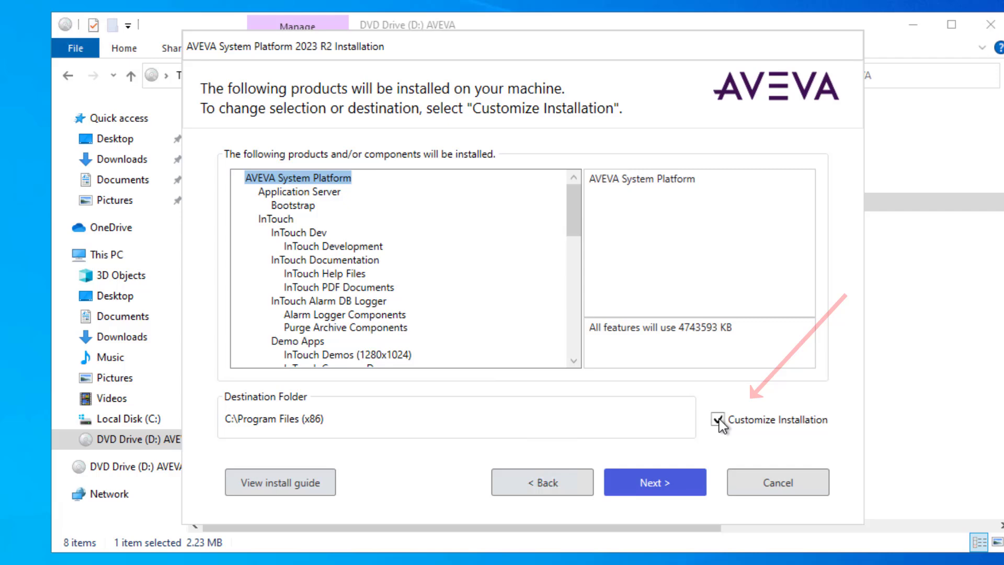
click(650, 480)
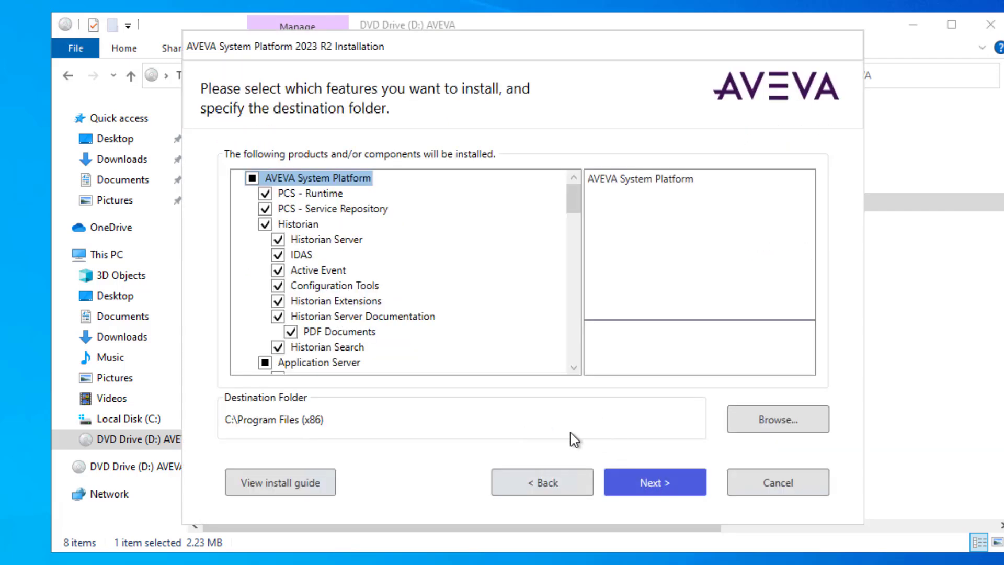
scroll(569, 357, down, 15)
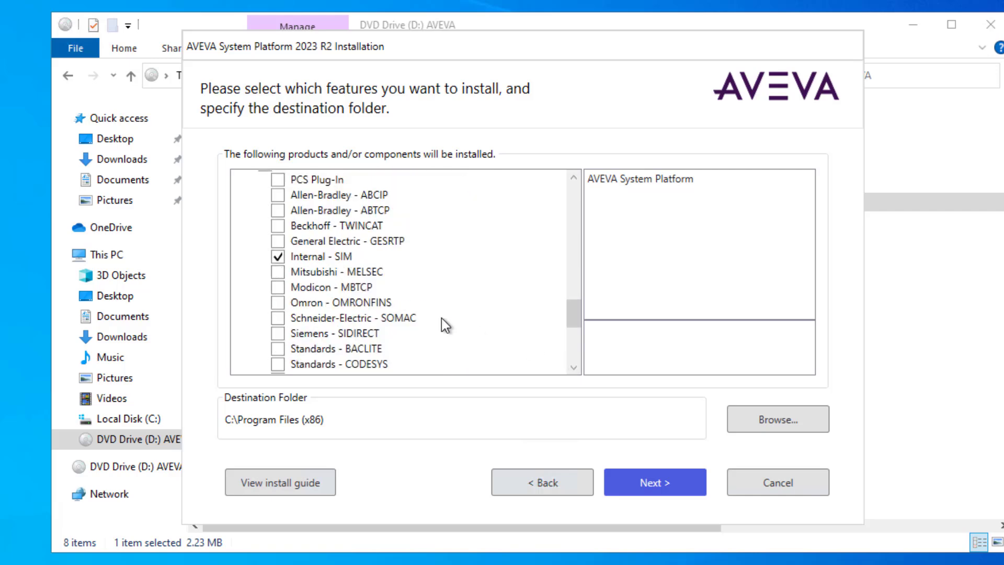
click(277, 287)
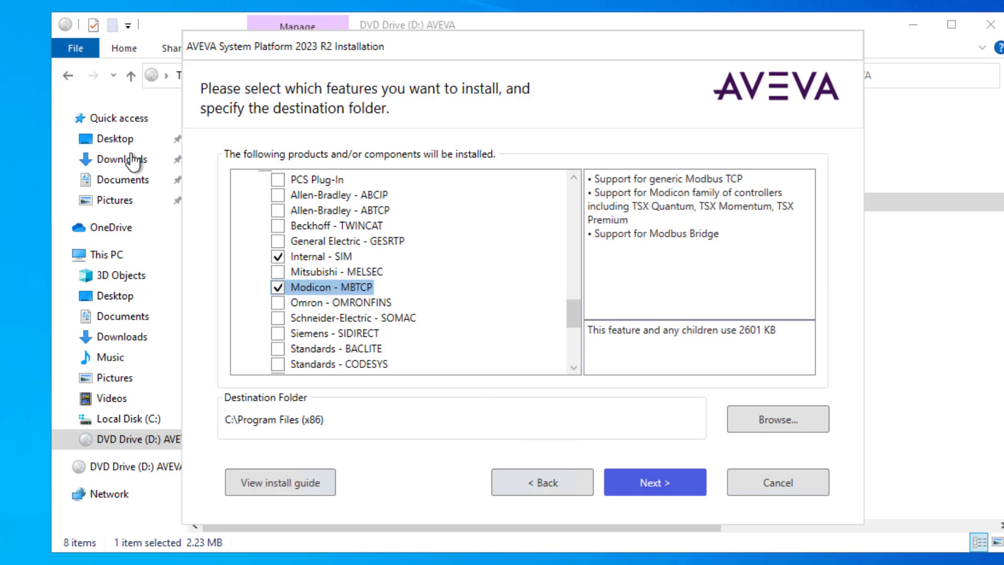
Keep the selected features and English InTouch language, then accept the license agreement
click(656, 486)
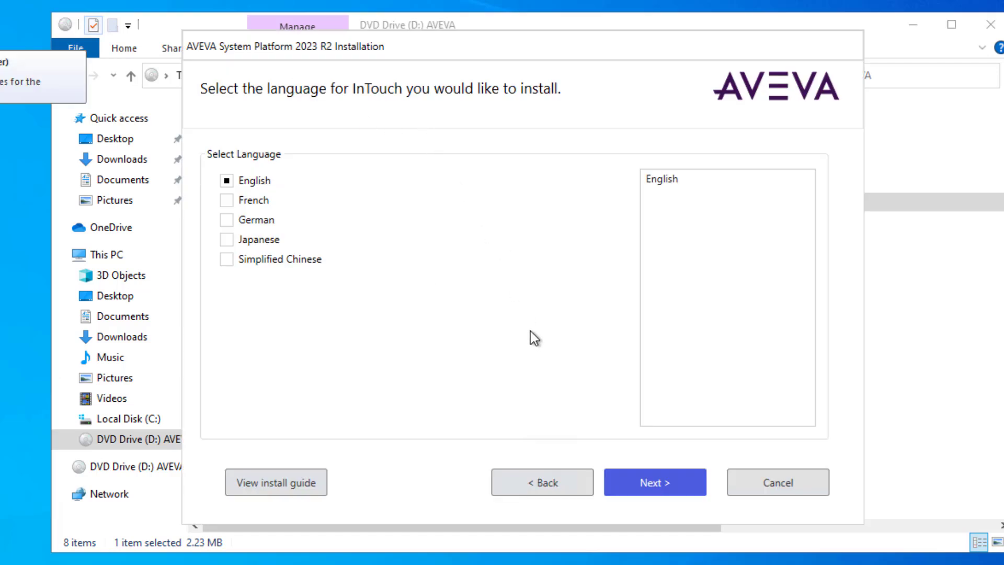
click(650, 484)
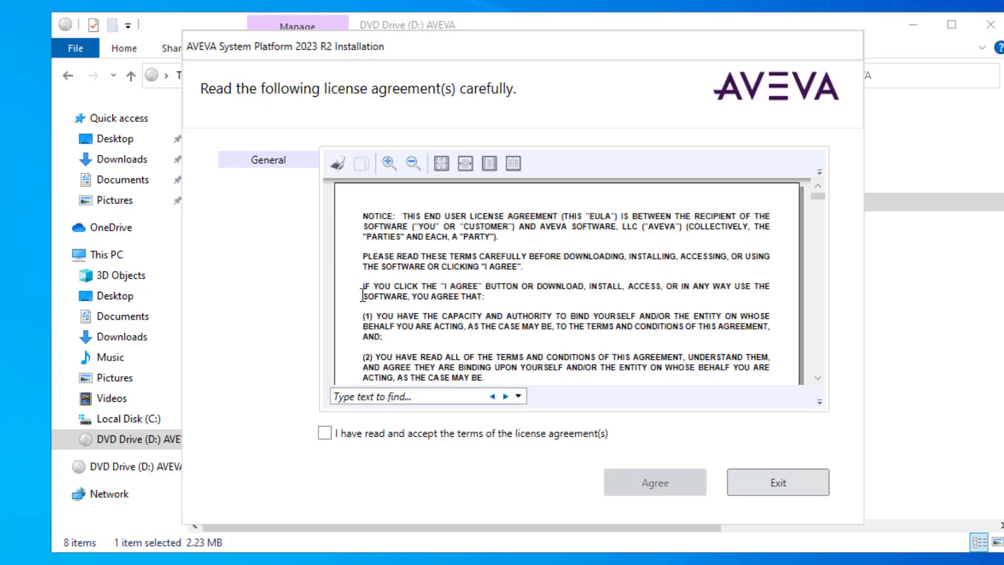
click(323, 434)
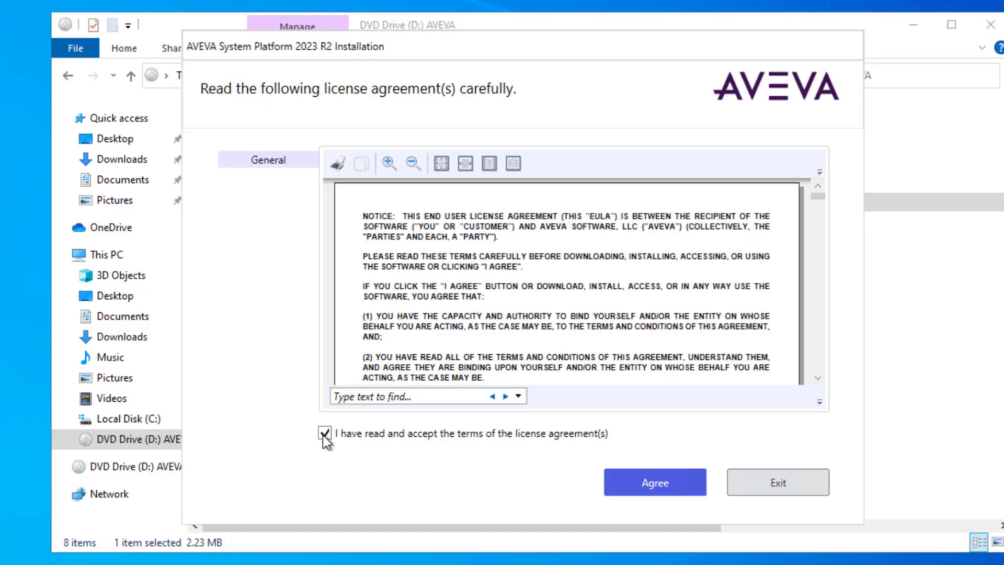
click(660, 482)
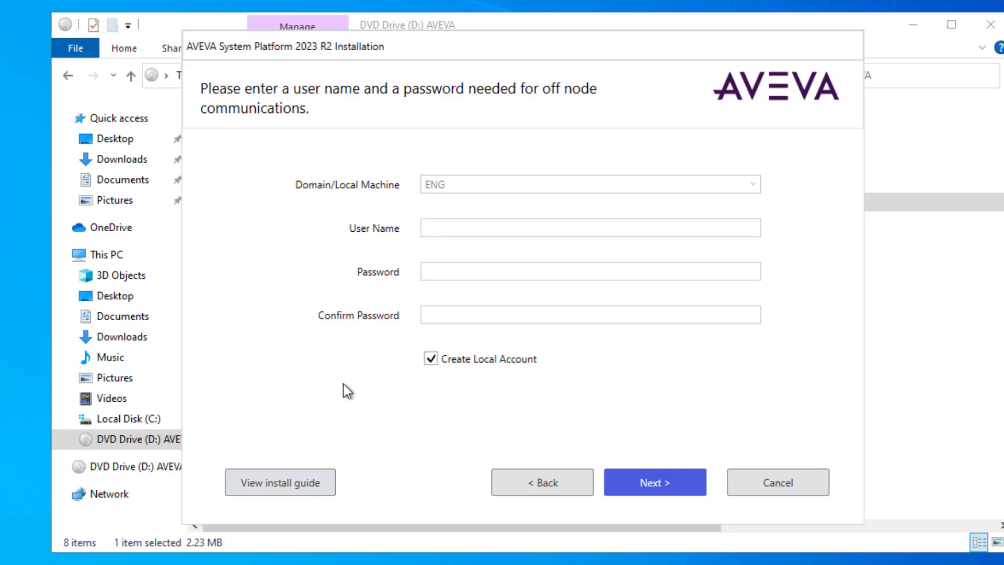
Use an existing account in domain 'cloud', entering its user name and password twice
click(429, 360)
text(cloud)
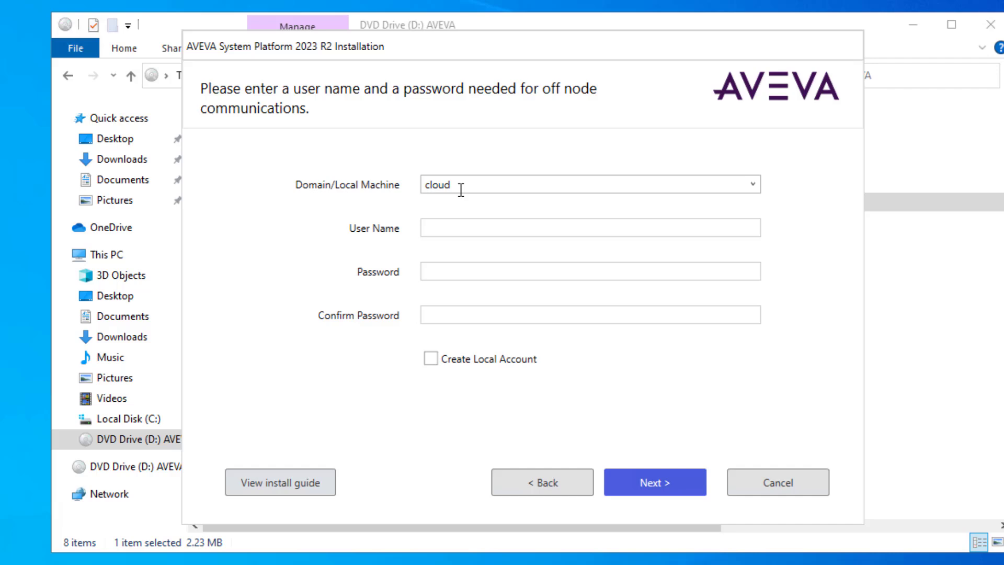
key(Tab)
text(student)
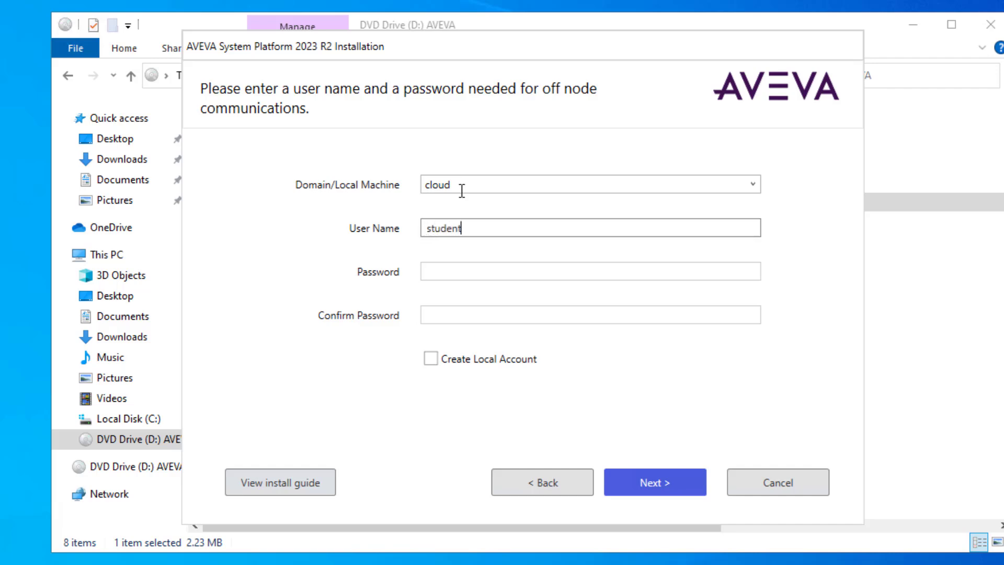
key(Tab)
text(**)
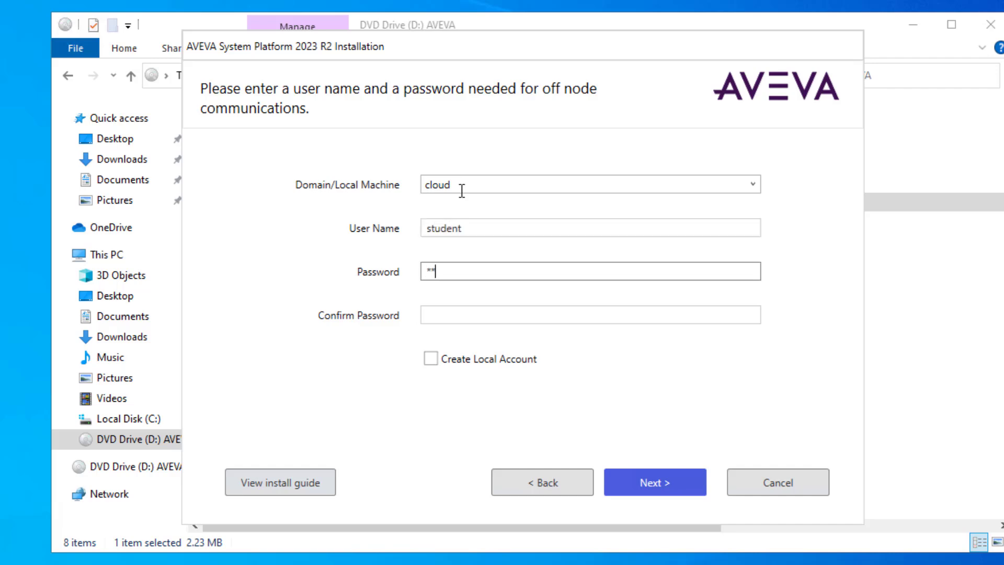
key(Tab)
text(**)
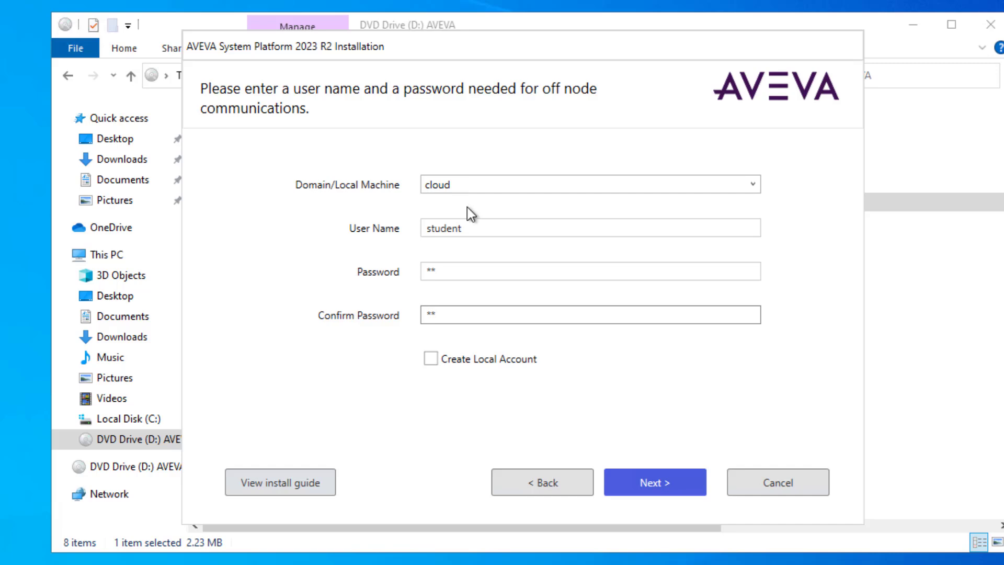
click(646, 484)
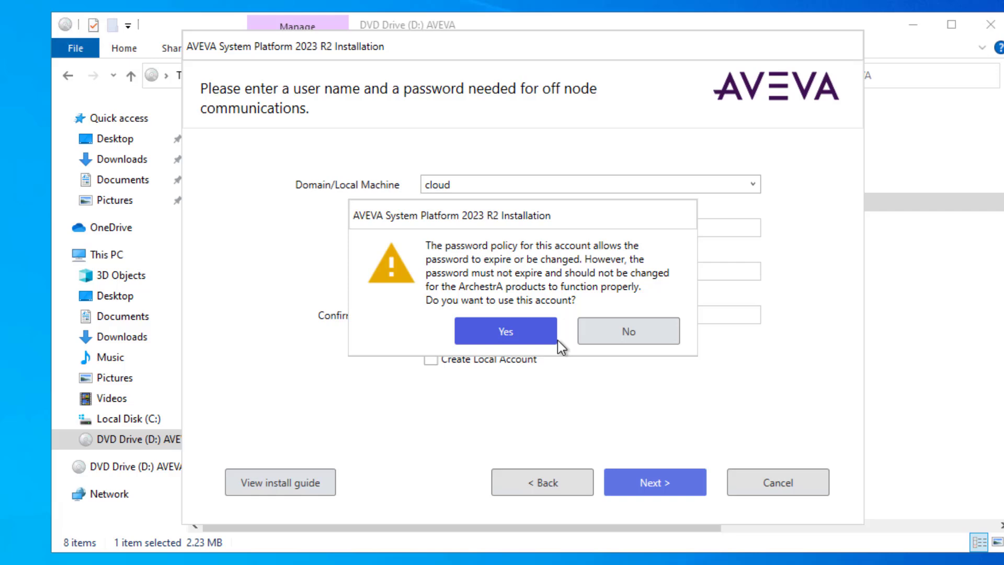
Accept the account's password-expiry policy and keep the SQL Server Express installation
click(526, 330)
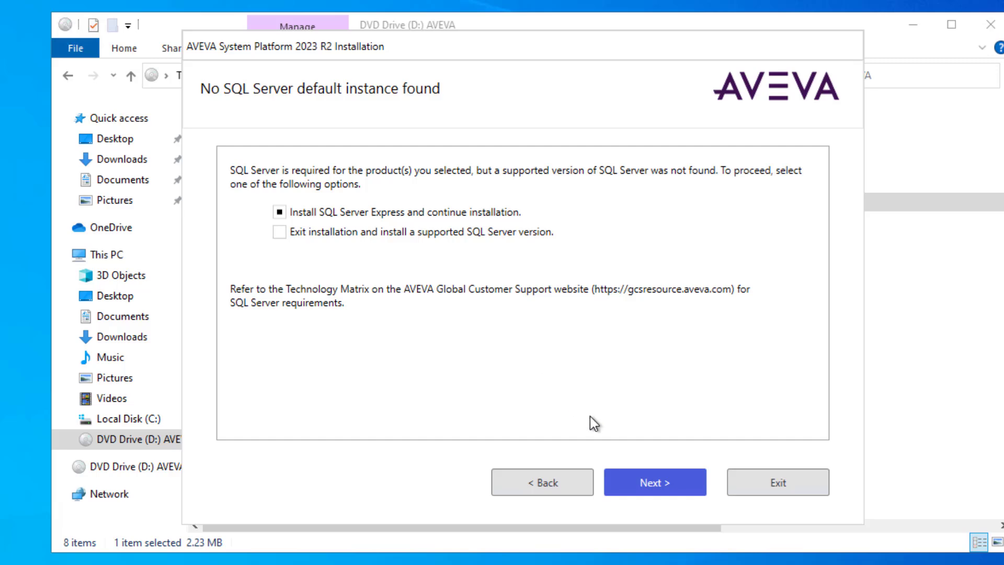
click(656, 485)
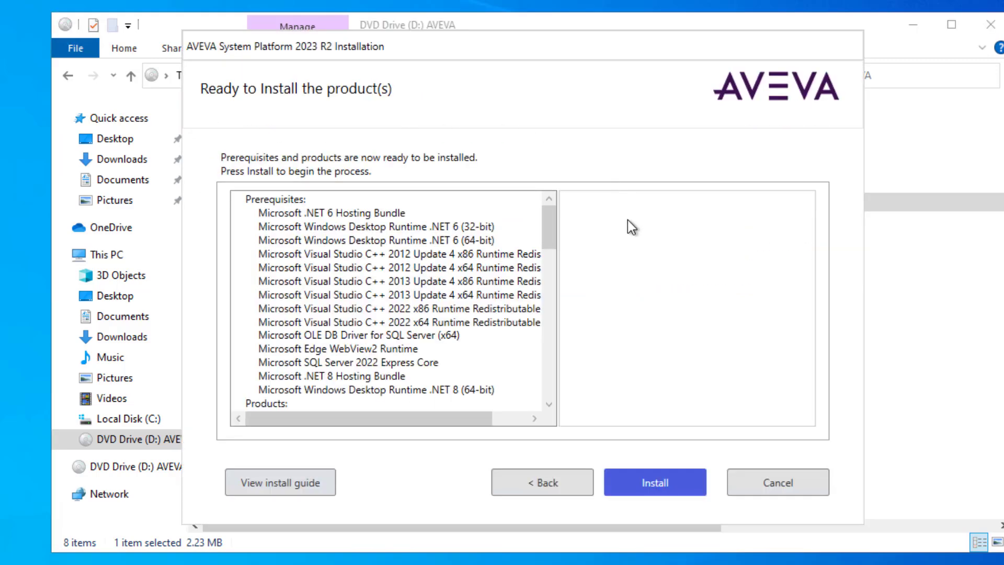
Start installing the prerequisites, SQL Server Express and the selected AVEVA products
click(653, 483)
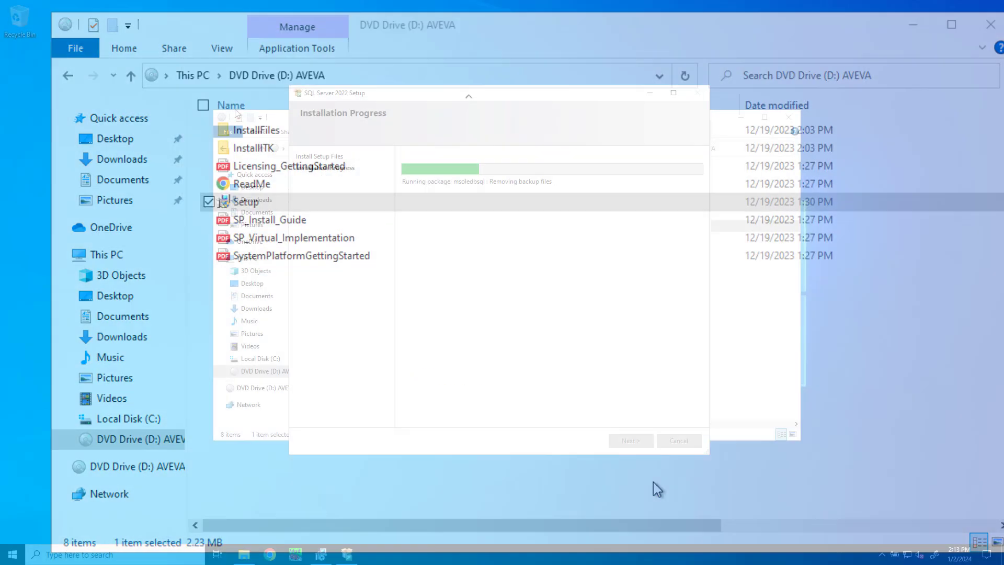